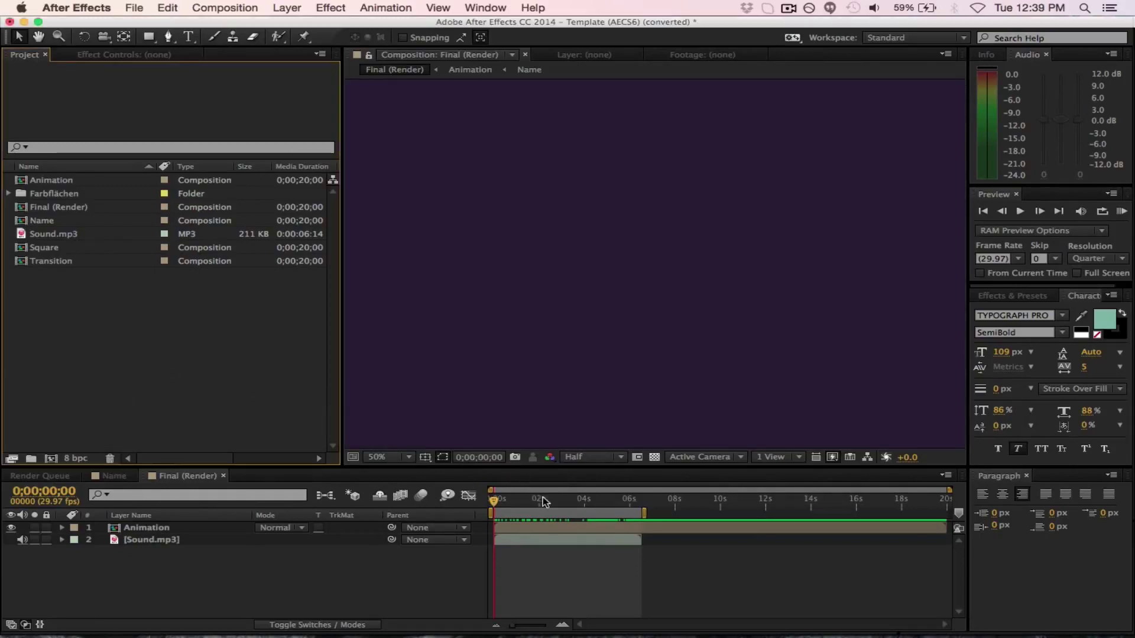
- Retype the Name composition's 'Opener.' title as EDITORSDEPOT and scrub to check its animation
mouse_move(544, 502)
mouse_down()
mouse_move(627, 504)
mouse_move(574, 502)
mouse_up()
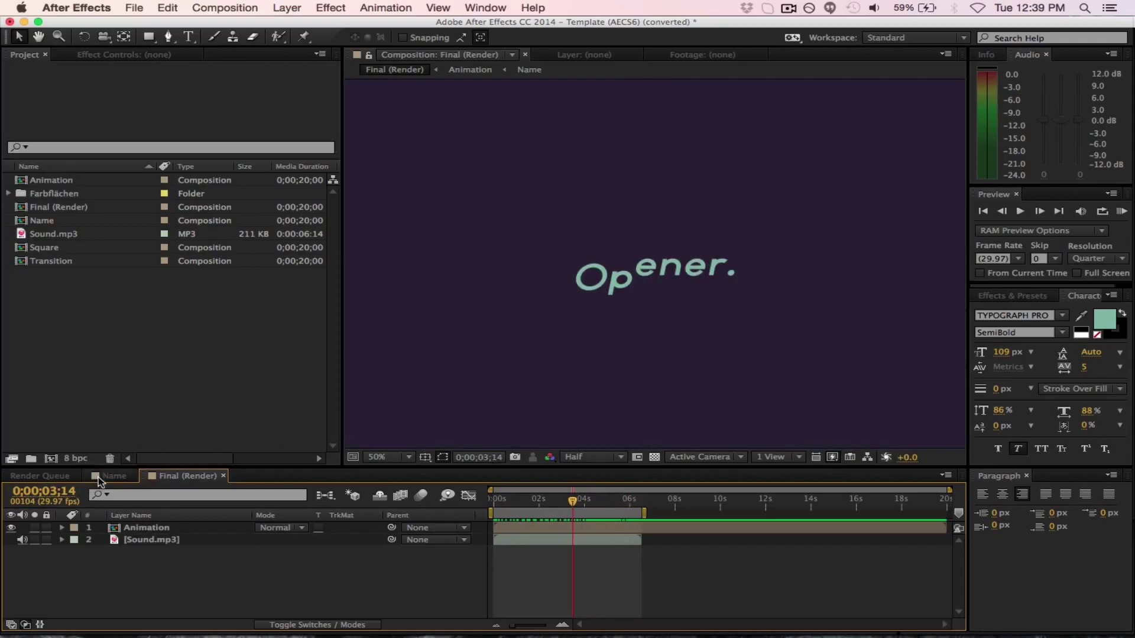
click(108, 478)
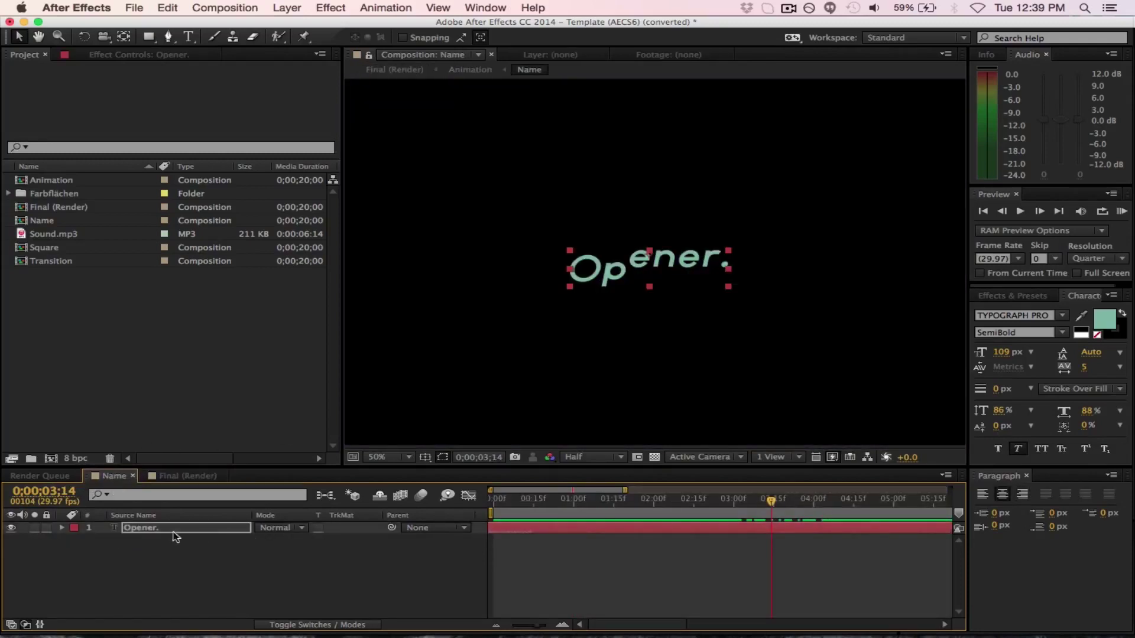
double_click(164, 529)
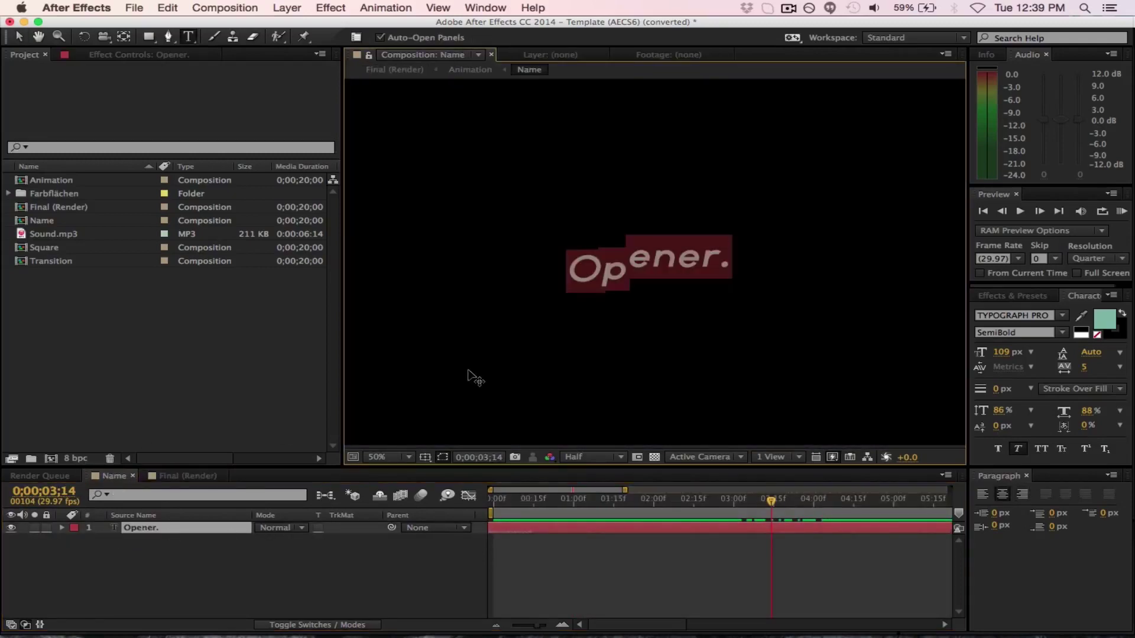
text(EDITORSDEPOT)
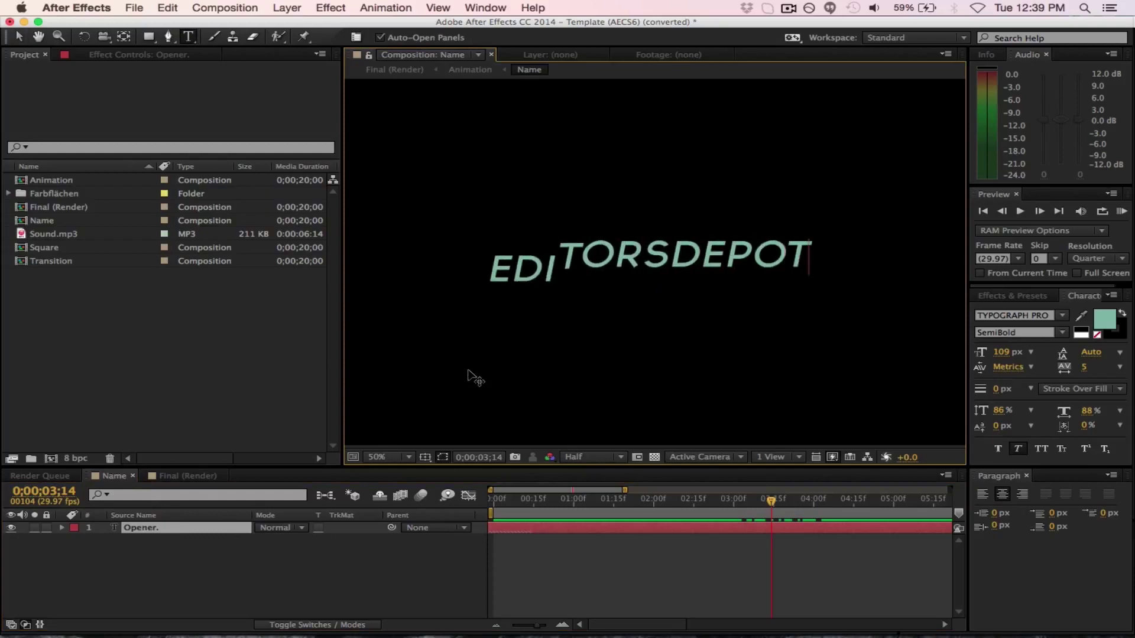
drag(573, 498, 873, 498)
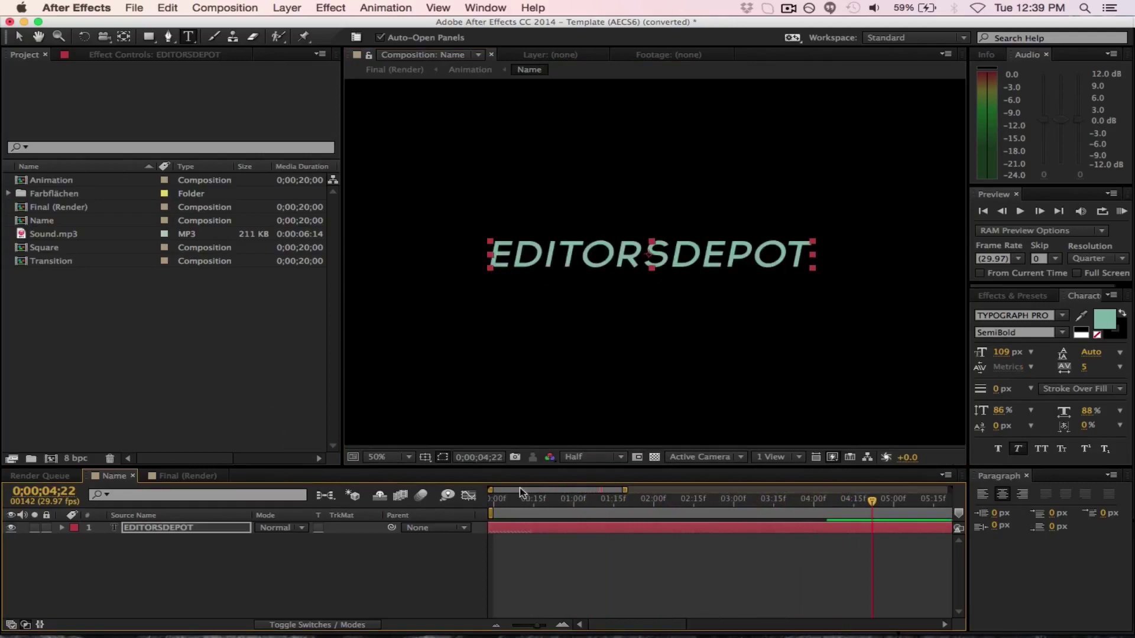
drag(522, 498, 830, 498)
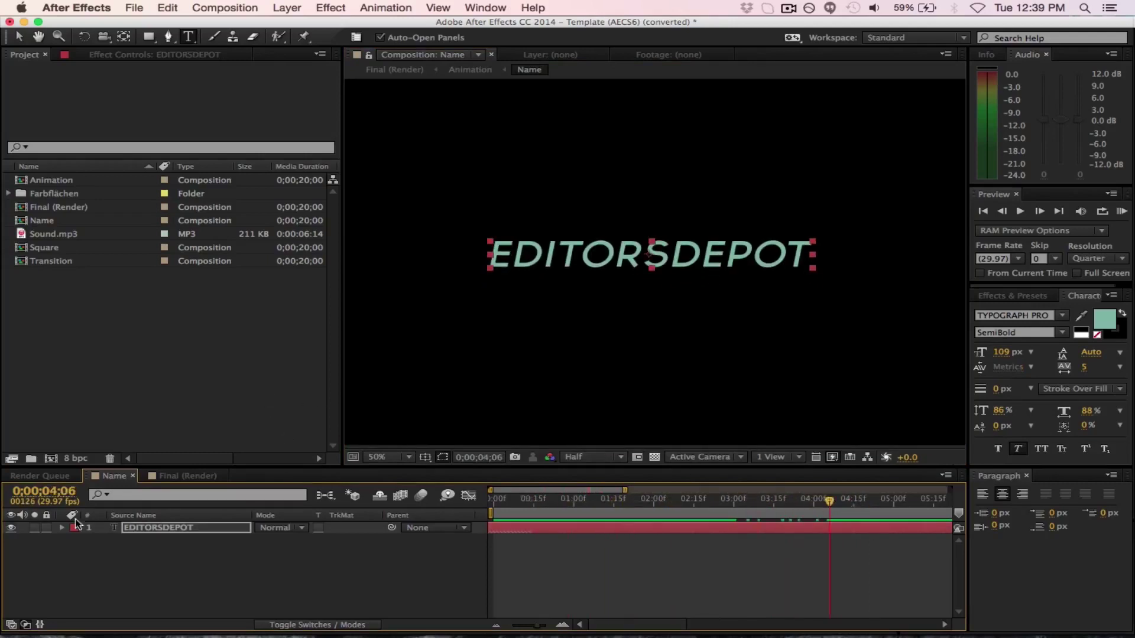
- Scrub through Final (Render) to preview EDITORSDEPOT, then check its Character panel font settings
click(182, 476)
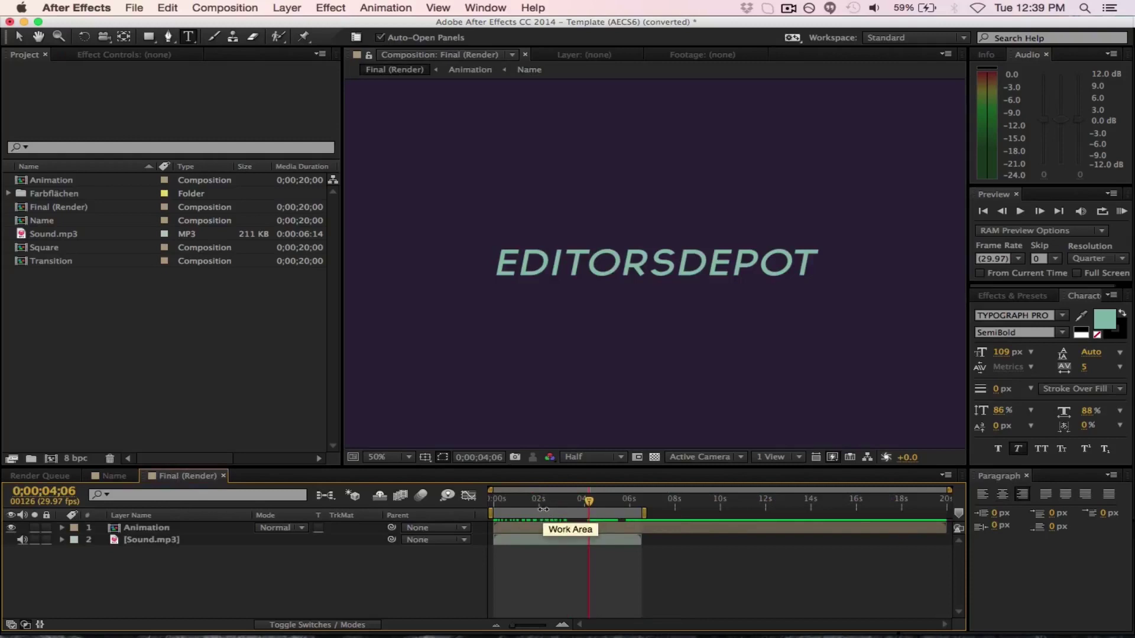
drag(519, 498, 620, 504)
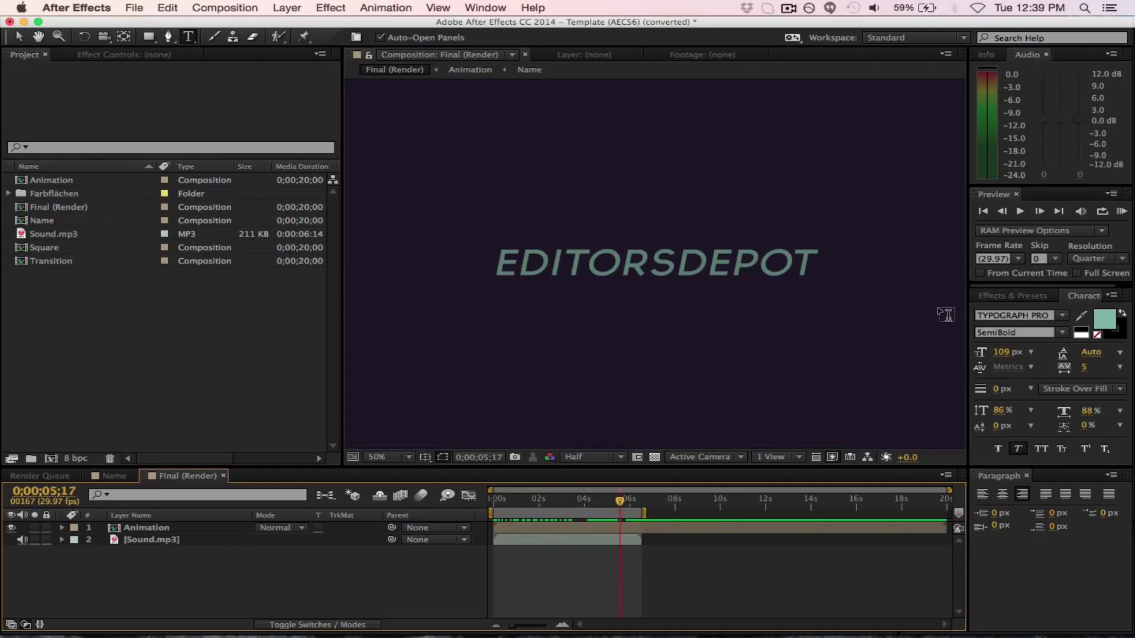
click(984, 316)
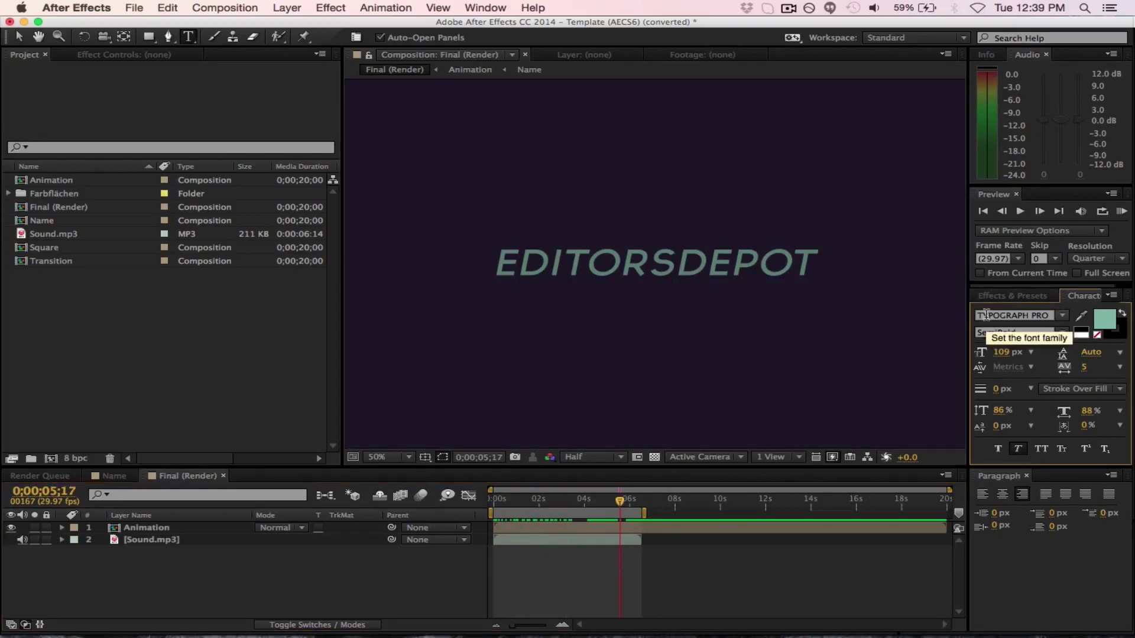